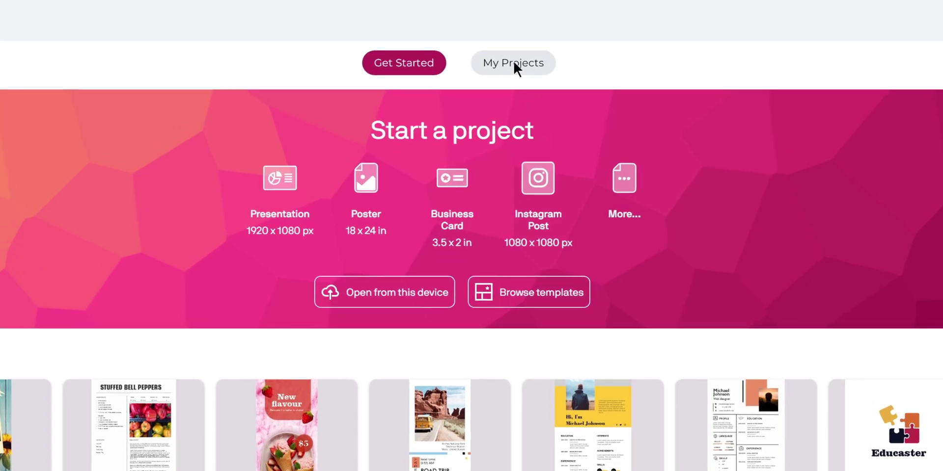
Open the Untitled (3) camping project from the recent cloud projects.
click(516, 23)
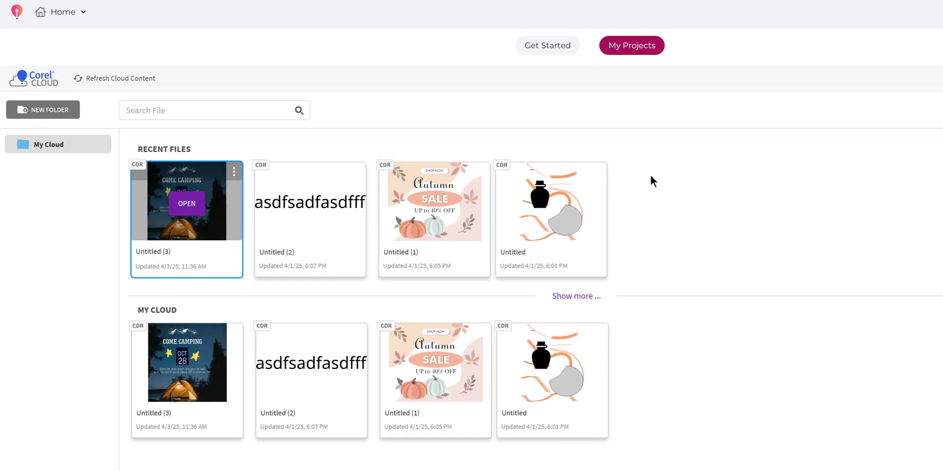
click(186, 205)
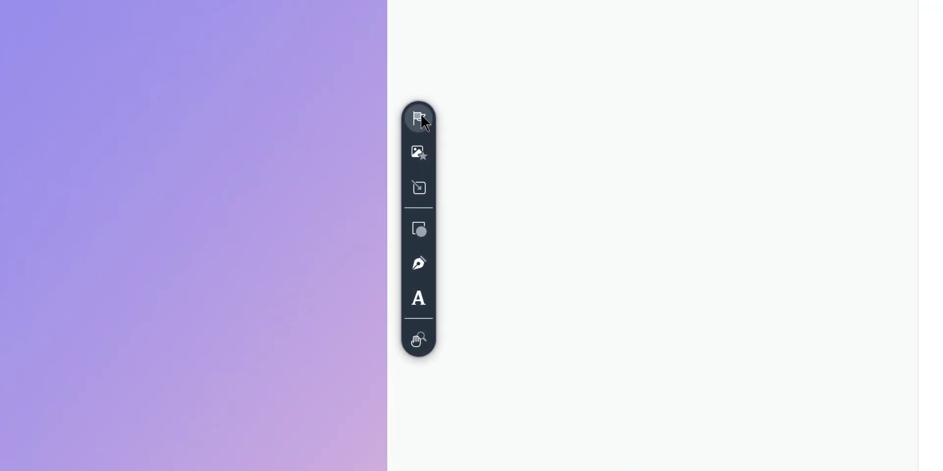
Examine the project settings, stock assets and import options, and the available shape categories.
click(421, 118)
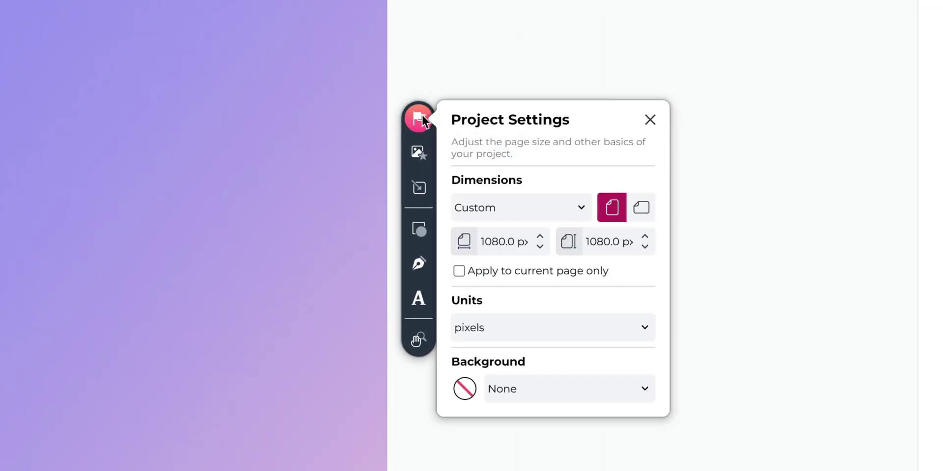
click(418, 157)
click(418, 187)
click(419, 229)
scroll(562, 243, down, 5)
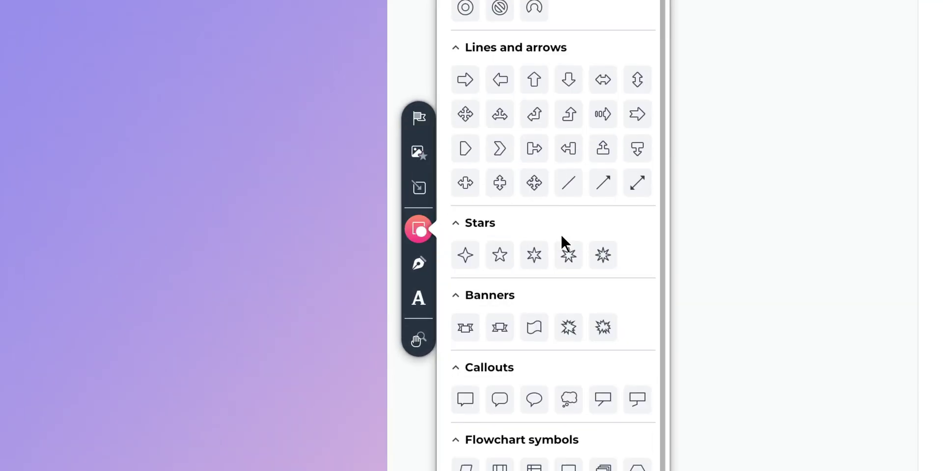
scroll(562, 243, up, 3)
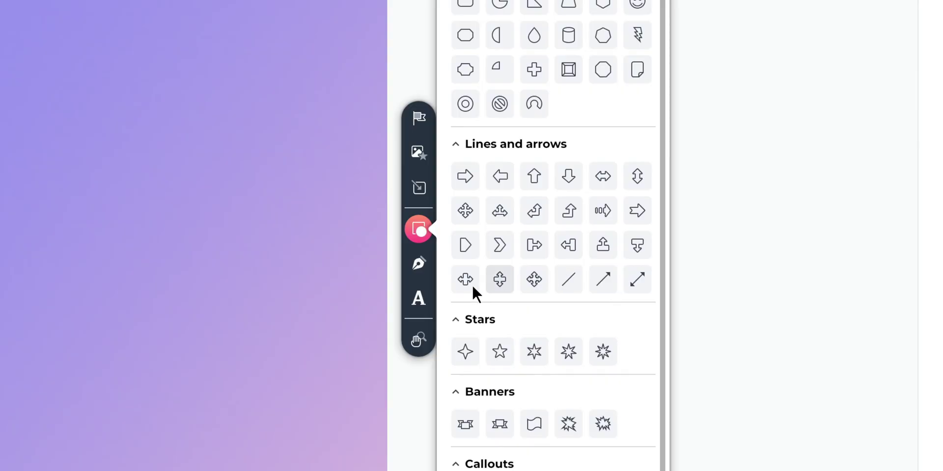
Paint orange Chalk strokes over the camping poster with the Painterly Brush at 109 px, expand the object list, and reduce the brush transparency.
click(417, 263)
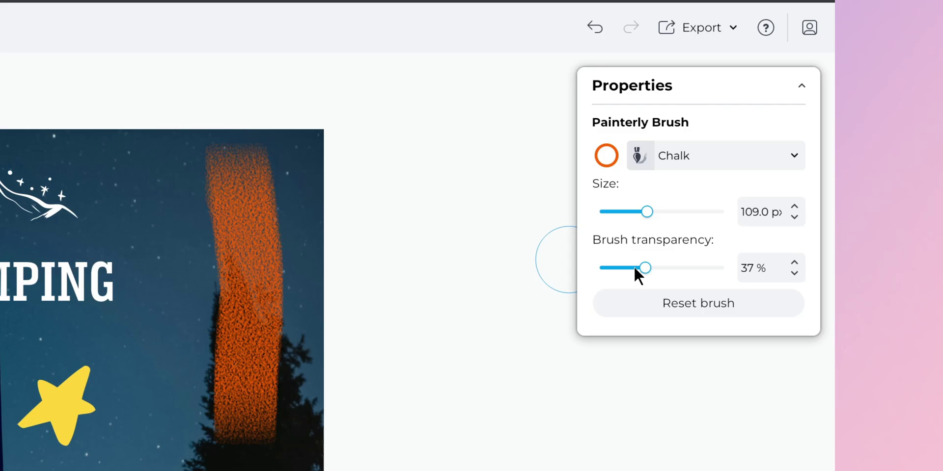
drag(159, 181, 161, 267)
drag(159, 410, 160, 432)
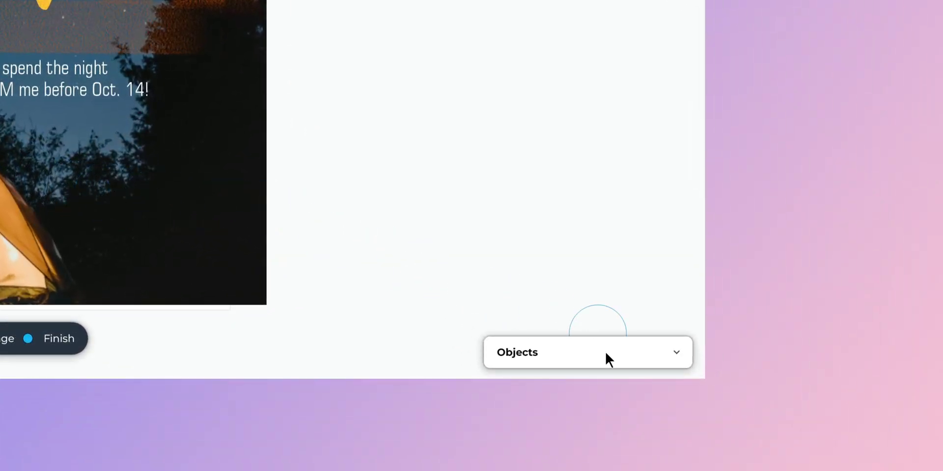
click(672, 352)
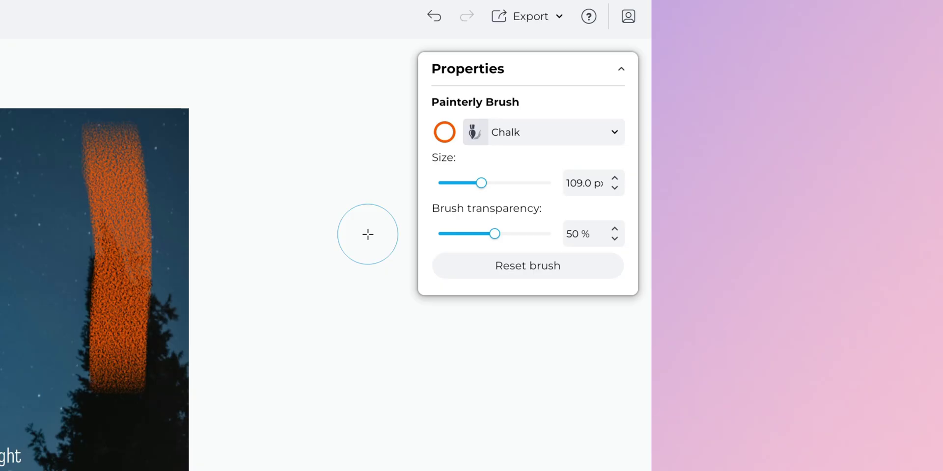
drag(485, 233, 465, 234)
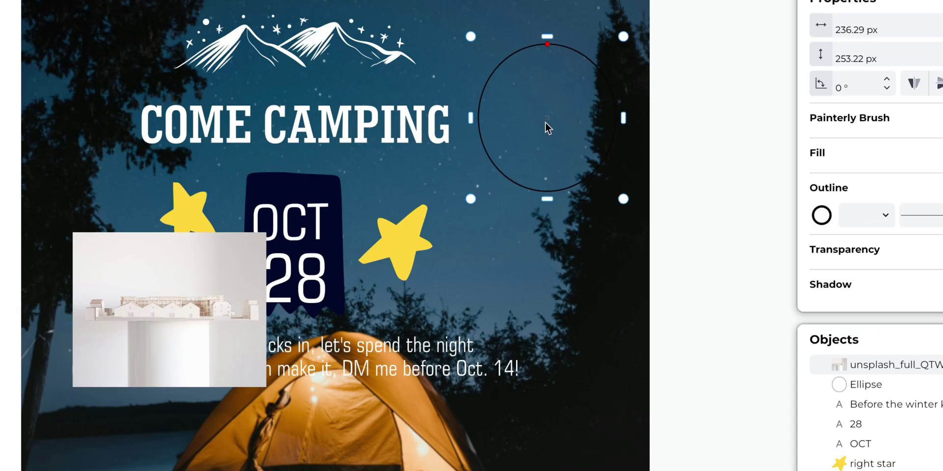
Convert the ellipse beside the COME CAMPING title to a frame and place the stock photo inside it.
right_click(545, 122)
click(599, 322)
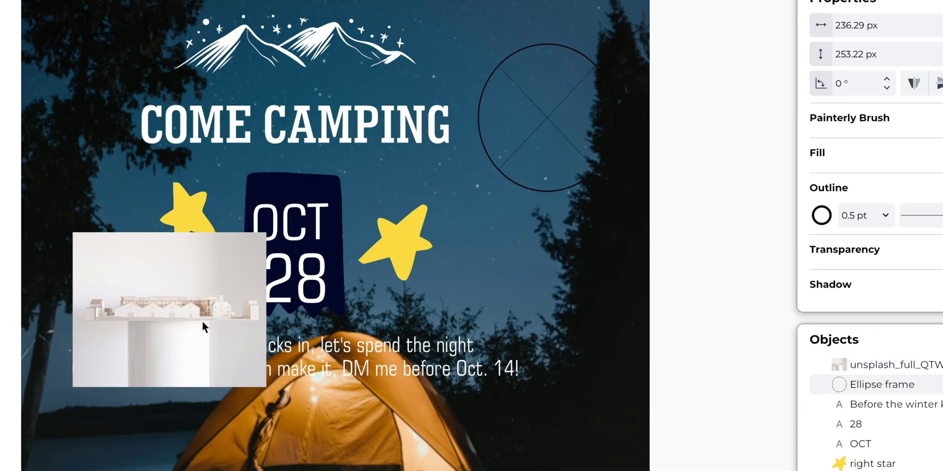
drag(201, 326, 555, 143)
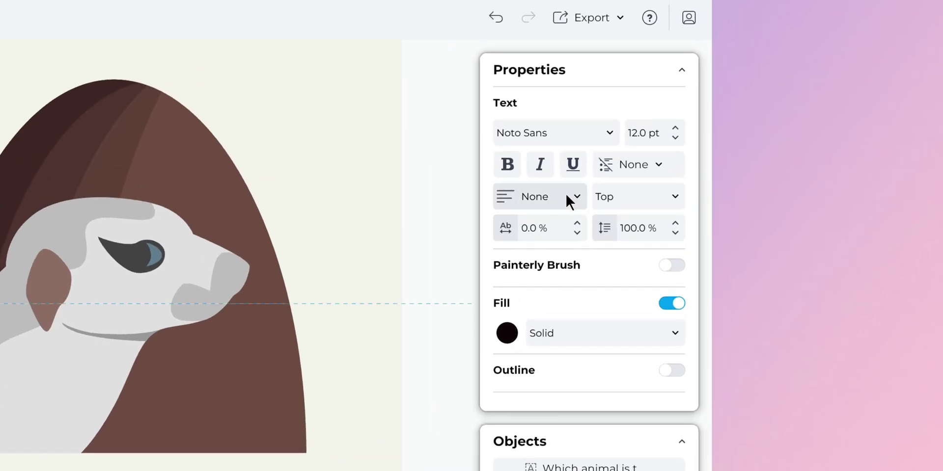
Align the text left and vertically centered, set its character spacing to 12%, and increase its line spacing.
click(567, 199)
click(540, 231)
click(633, 197)
click(618, 240)
drag(540, 228, 531, 228)
click(577, 224)
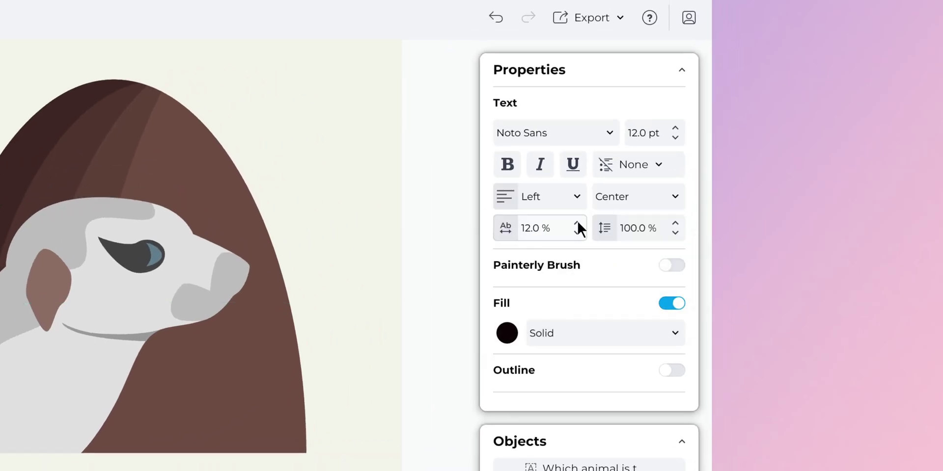
click(675, 223)
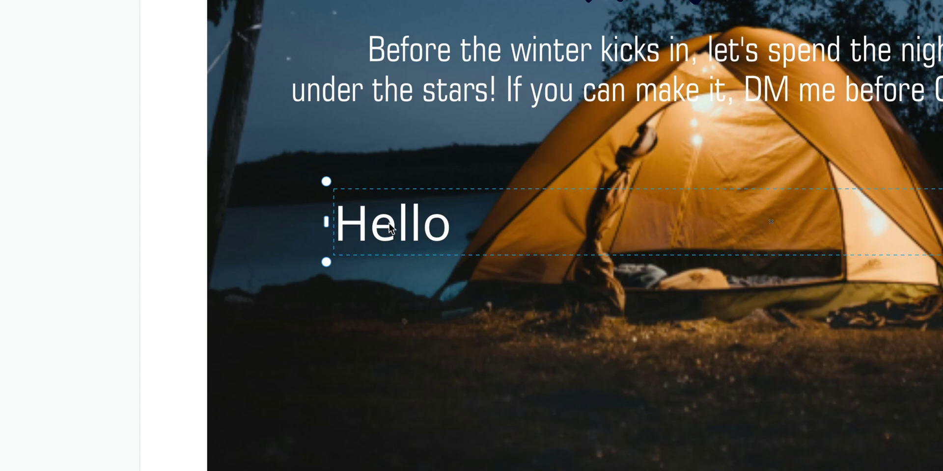
Convert the Hello text to curves and reshape its letters by moving their nodes.
right_click(389, 226)
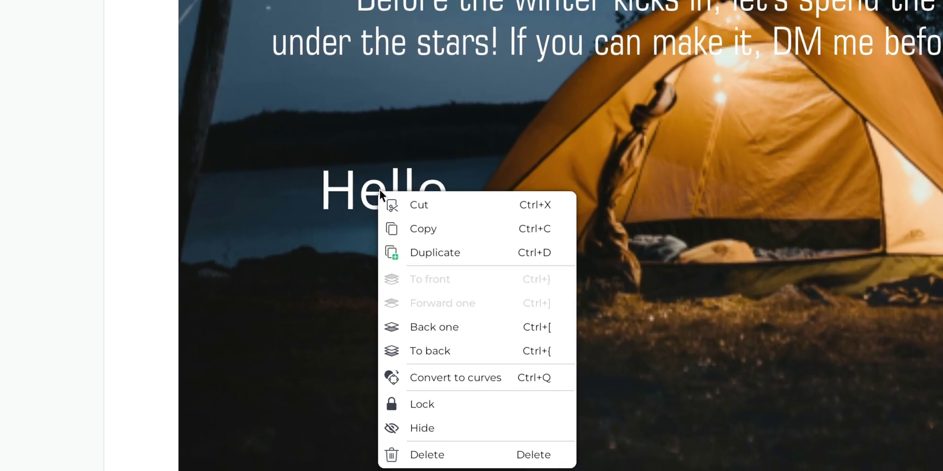
click(440, 338)
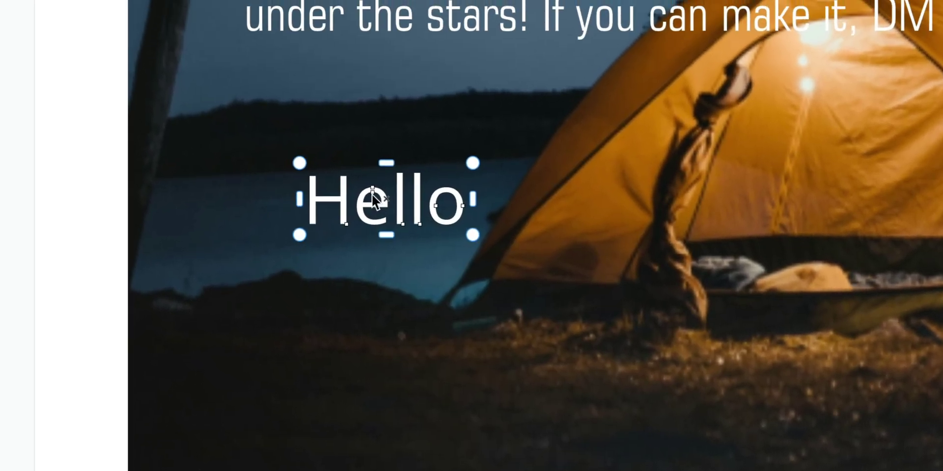
double_click(342, 95)
drag(314, 104, 305, 110)
drag(322, 76, 331, 79)
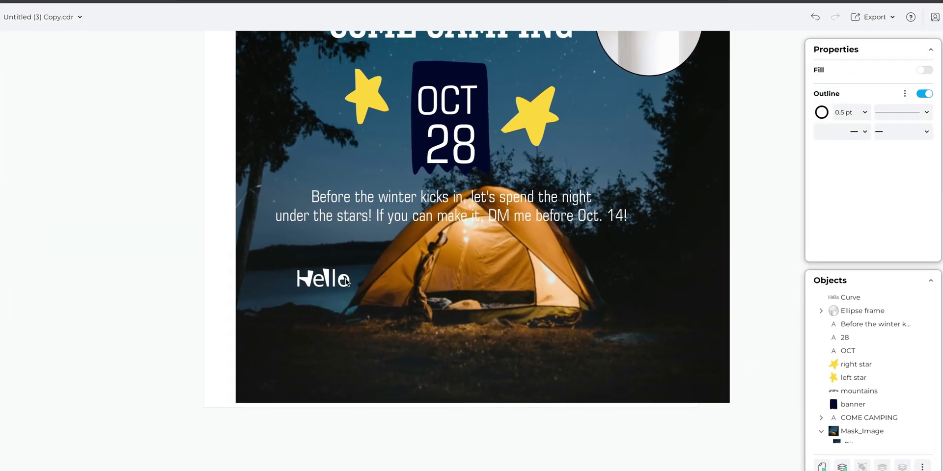
click(346, 282)
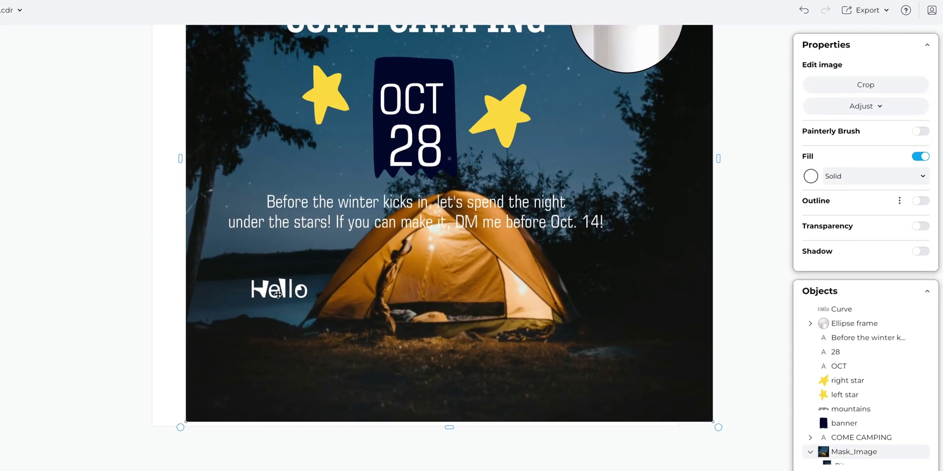
double_click(277, 294)
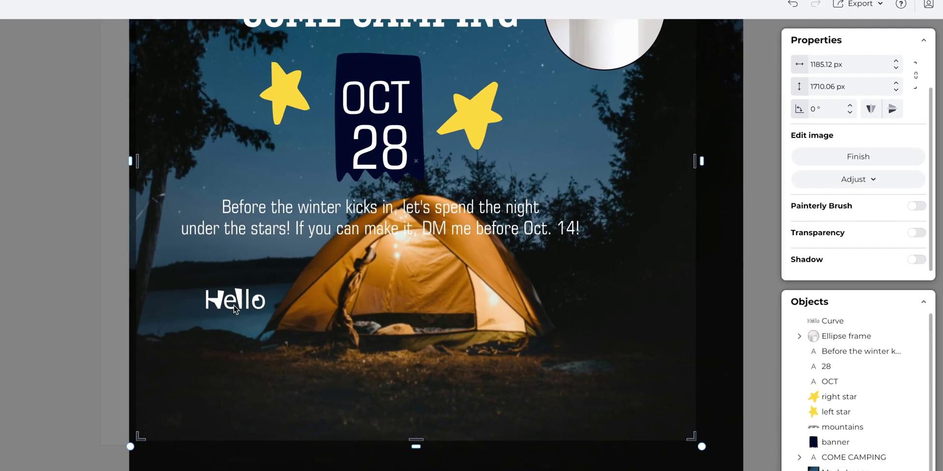
click(234, 306)
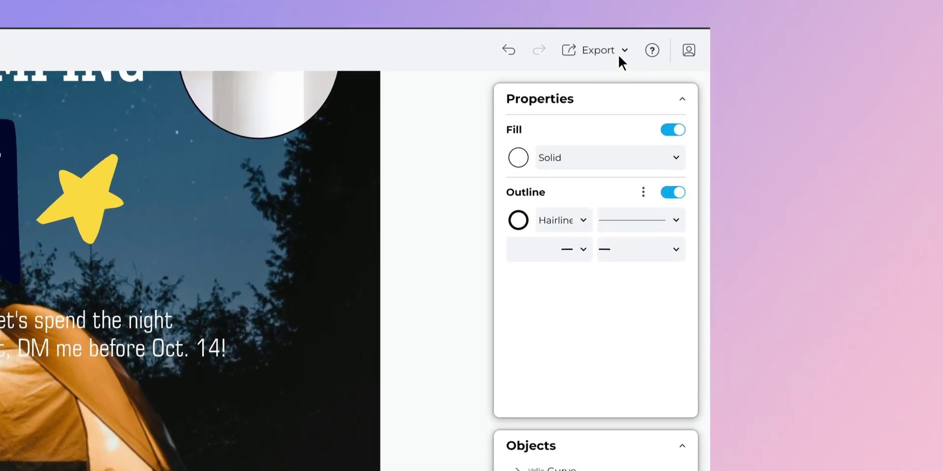
Examine the download settings and file formats available for exporting the camping project.
click(586, 55)
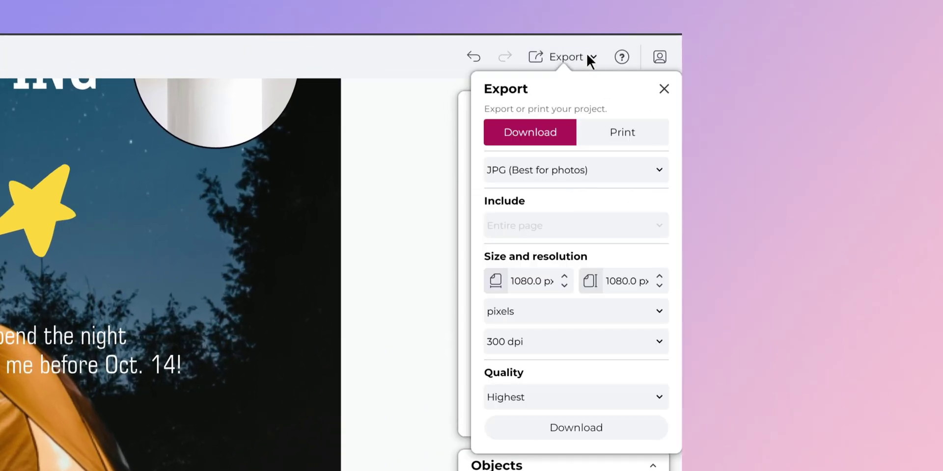
click(651, 169)
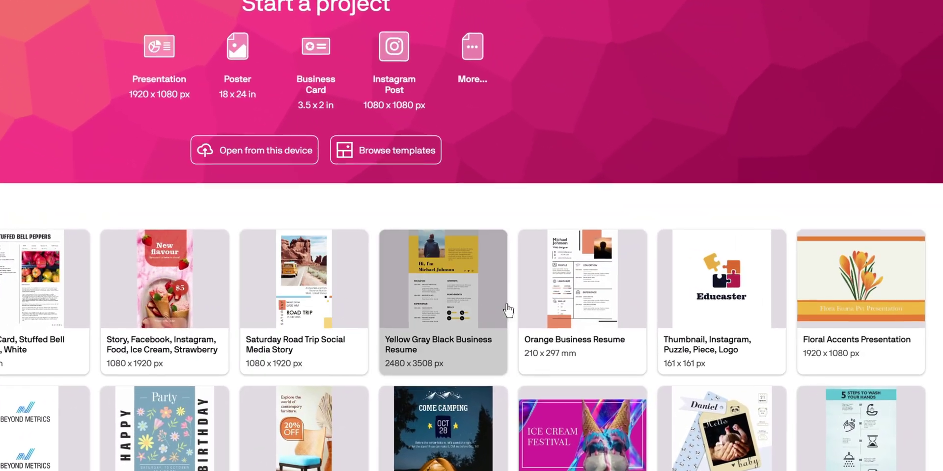
Open the Floral Accents Presentation template and change the large upper petal's fill from linear gradient to solid green.
click(859, 285)
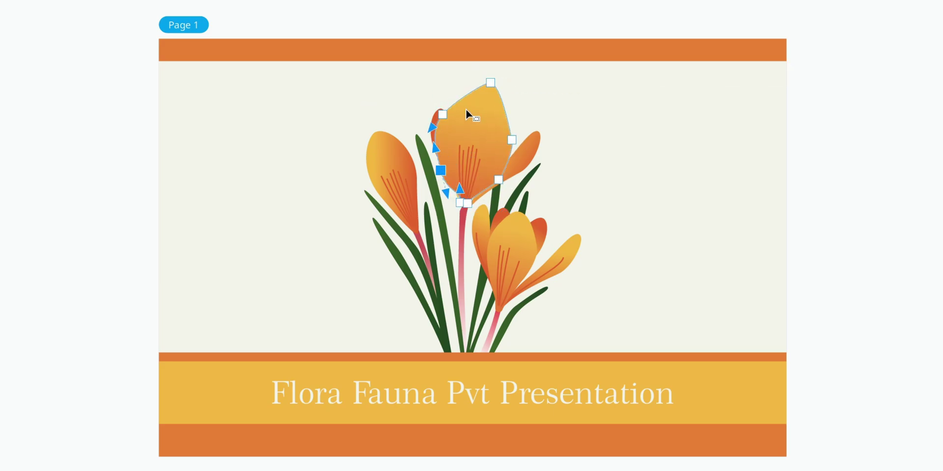
click(796, 195)
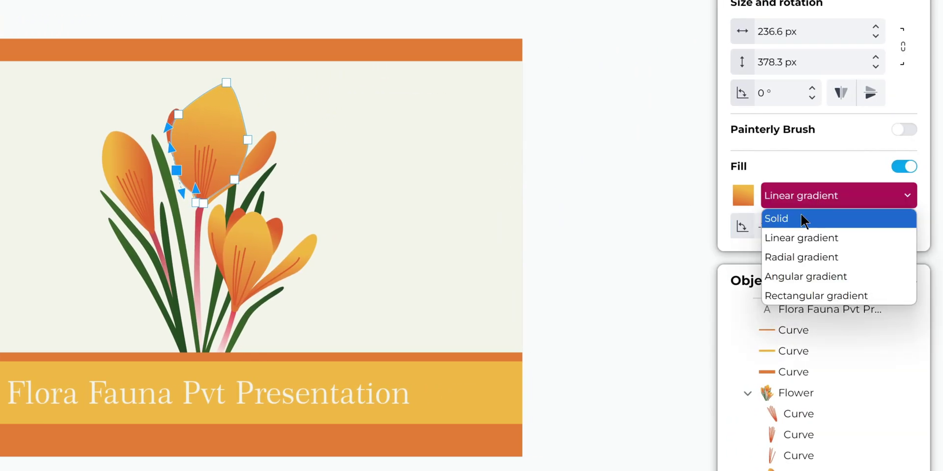
click(804, 219)
drag(830, 452, 776, 448)
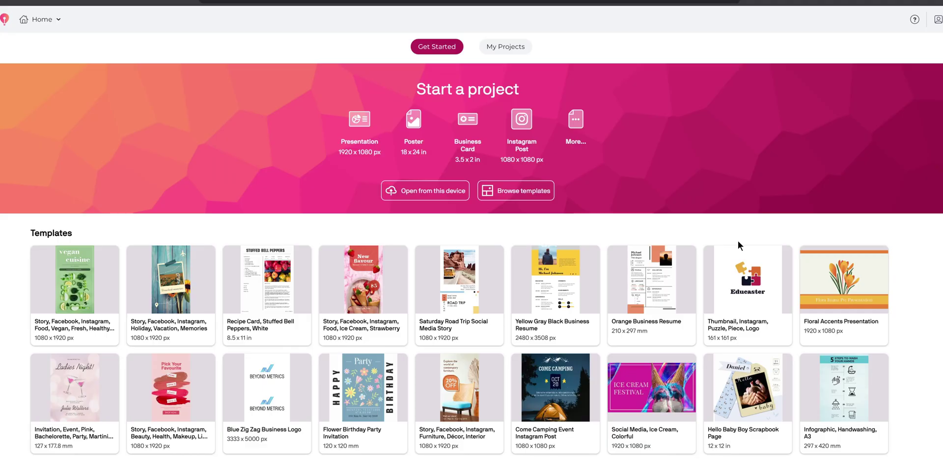
Browse the start page's template gallery and explore more templates.
scroll(739, 245, down, 5)
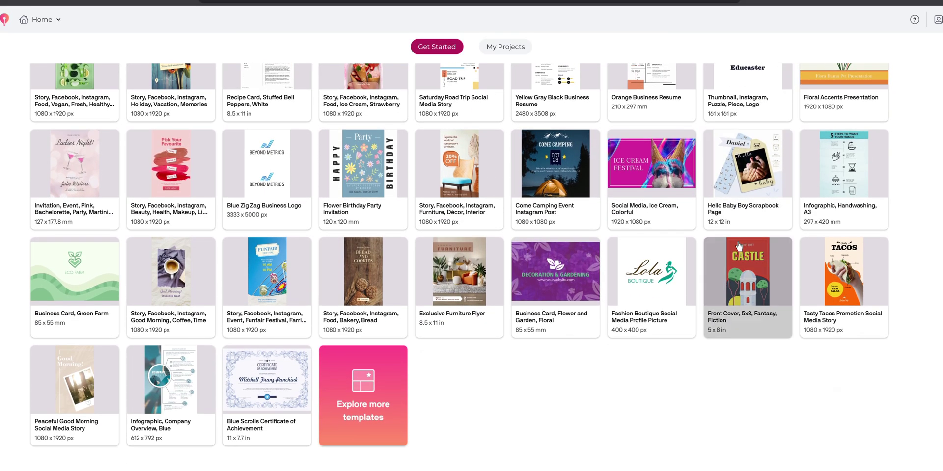
click(362, 396)
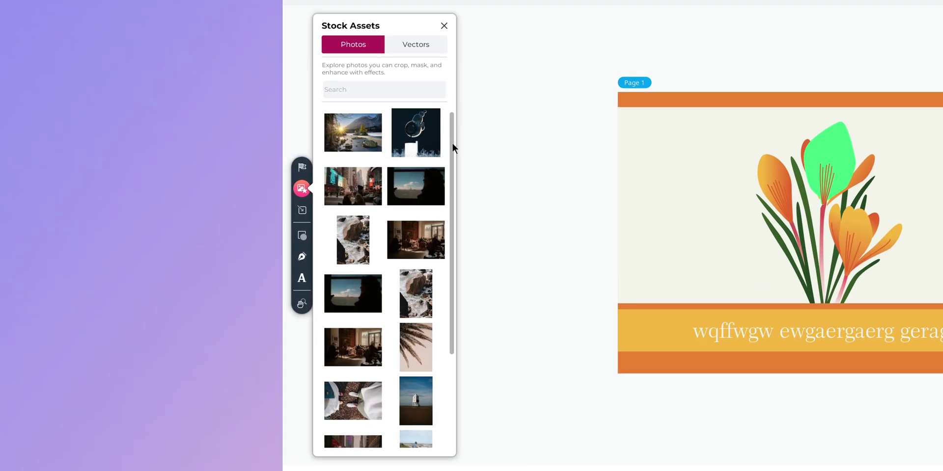
Browse the stock photos and vectors, and place the blue tulip vector beside the orange flowers on the page.
drag(452, 144, 456, 230)
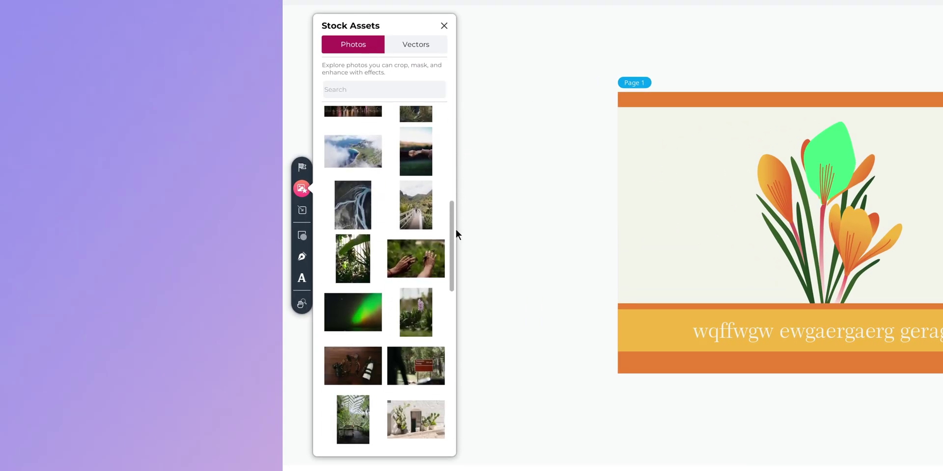
click(418, 49)
drag(451, 145, 493, 358)
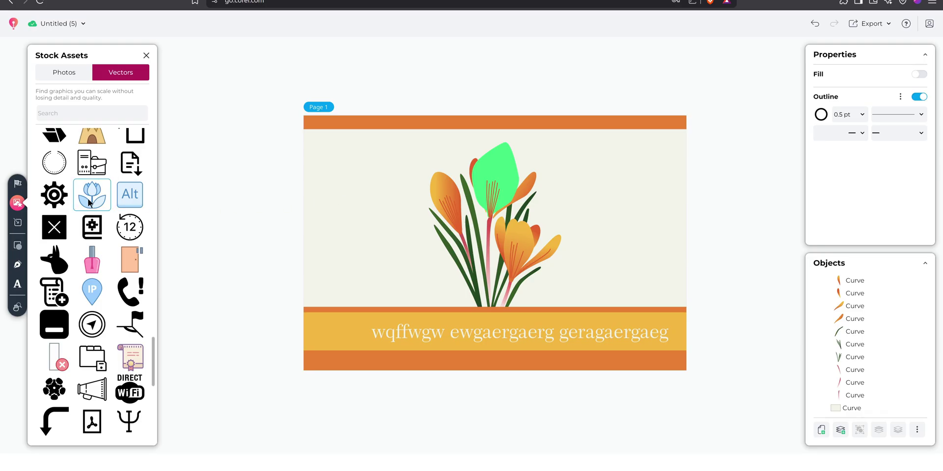
drag(339, 182, 390, 235)
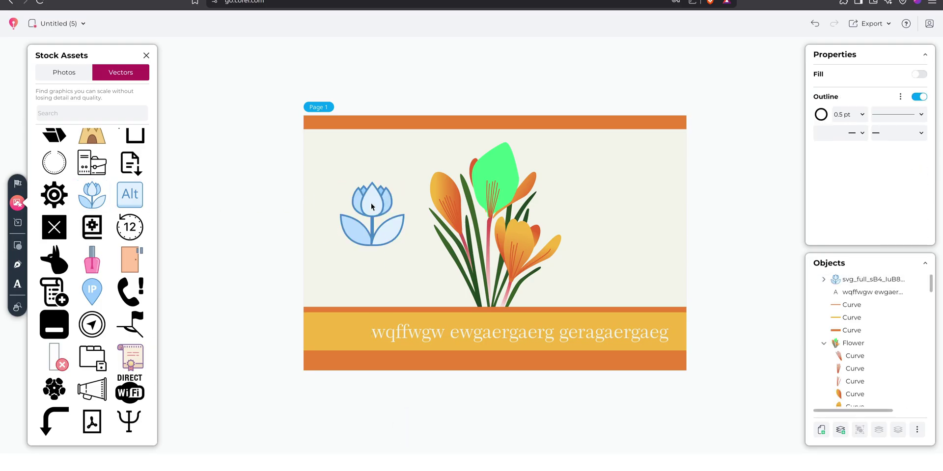
Fill the tulip's center petal with black, open the right leaf's fill color, and select the left leaf.
click(822, 212)
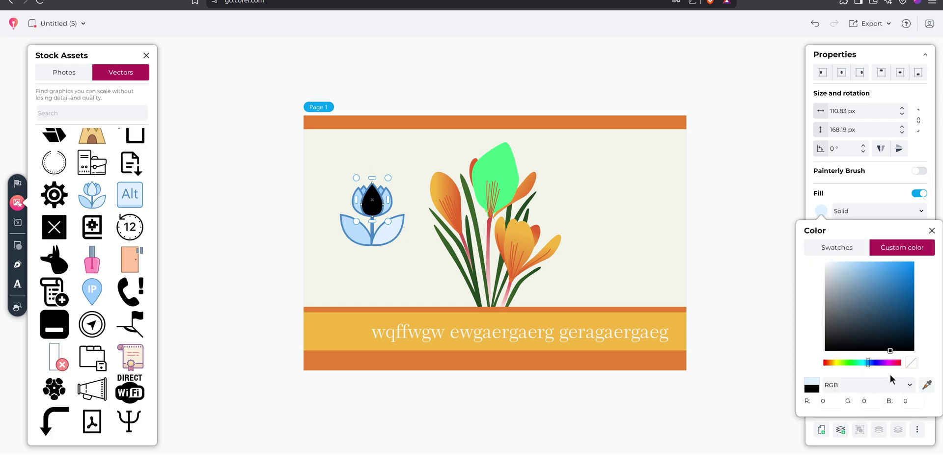
click(384, 237)
click(821, 211)
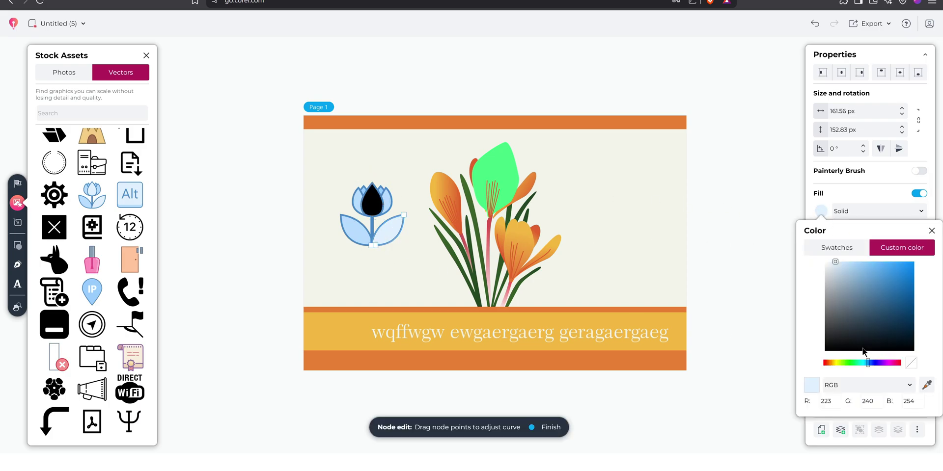
click(348, 238)
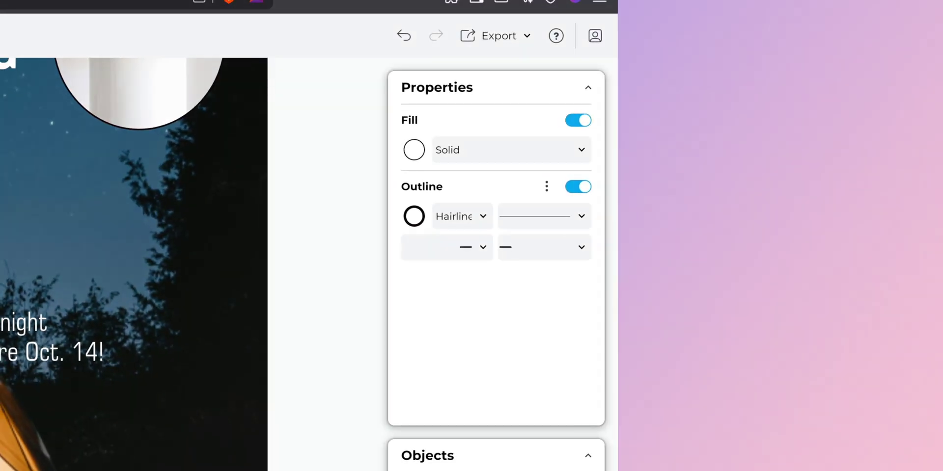
Open the camping project's export options and its list of download formats.
click(519, 34)
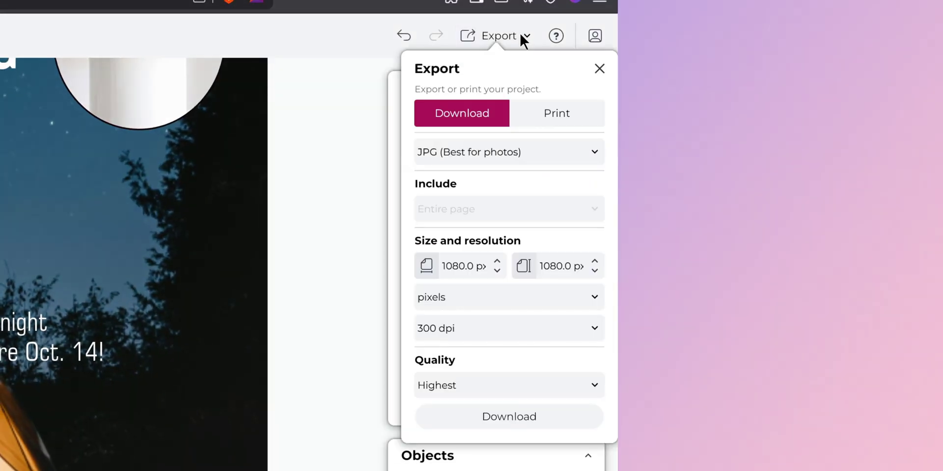
click(584, 151)
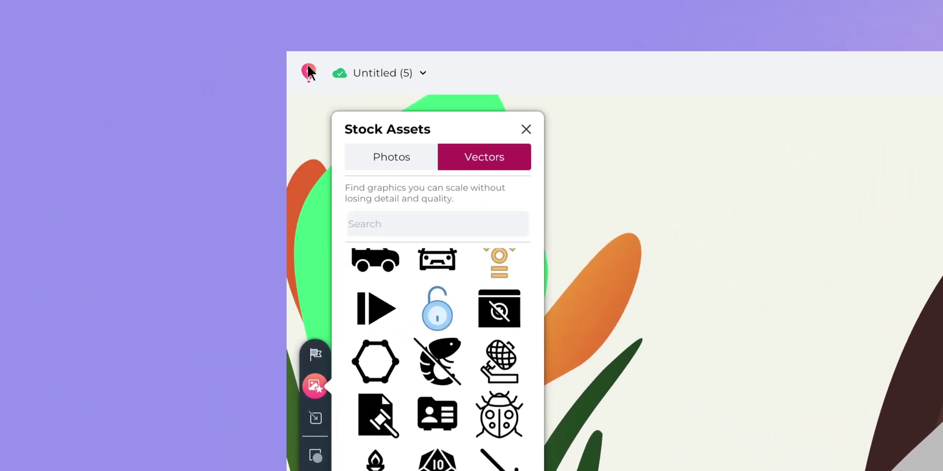
Examine the project commands for opening, saving to the cloud, and downloading a copy.
click(310, 78)
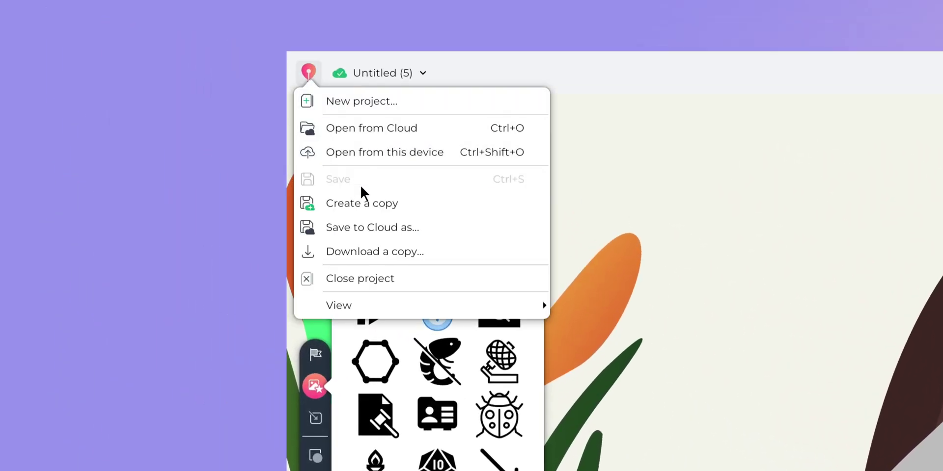
key(Escape)
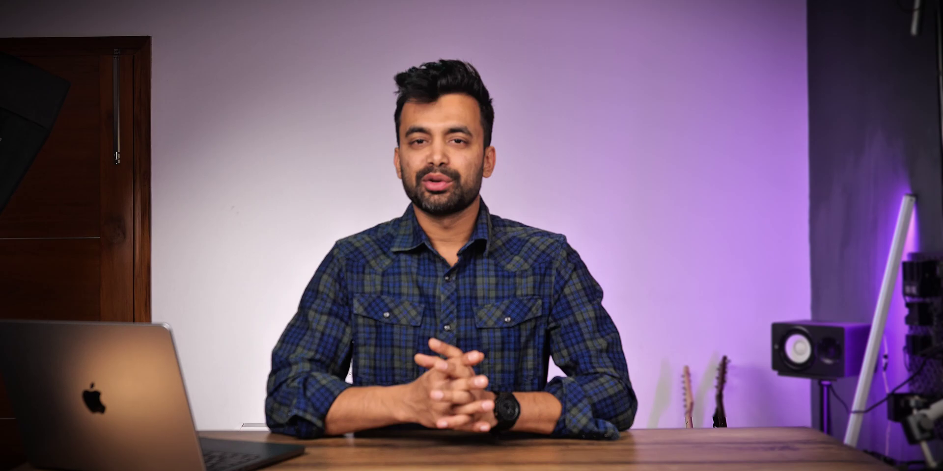